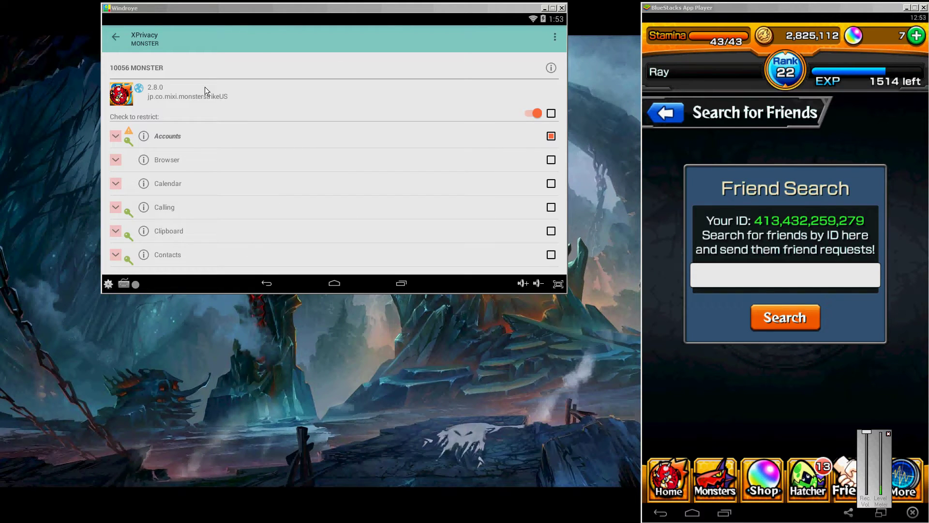
Browse XPrivacy's restriction list and expand the Shell restriction category
left_click(296, 149)
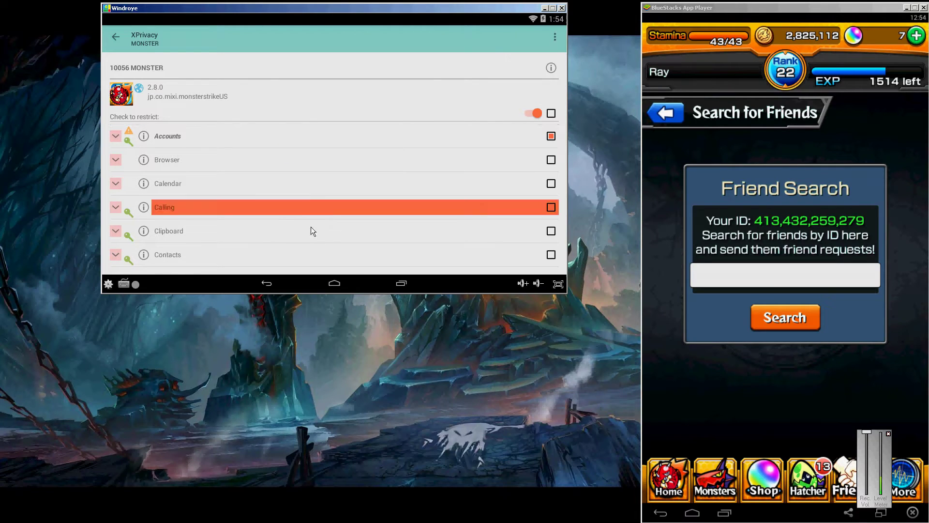
left_click_drag(306, 231, 299, 197)
left_click_drag(463, 122, 428, 222)
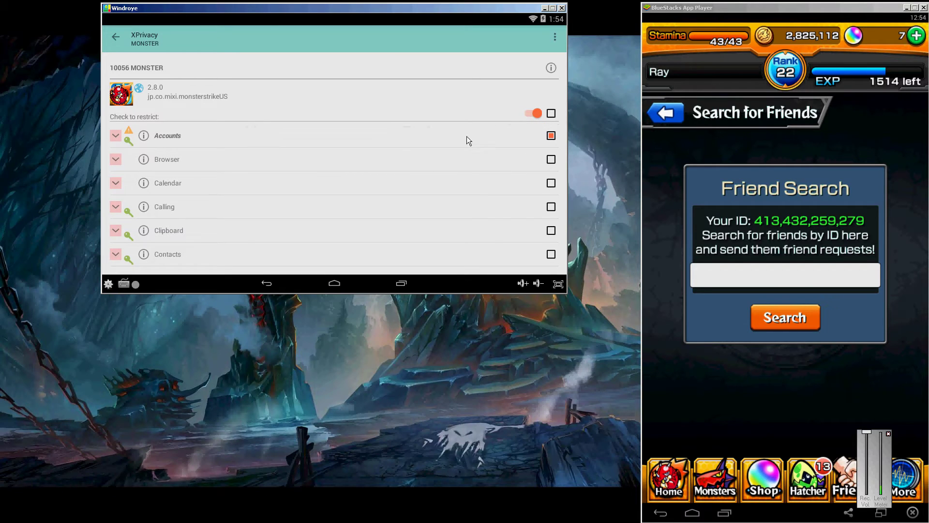
left_click_drag(288, 236, 290, 167)
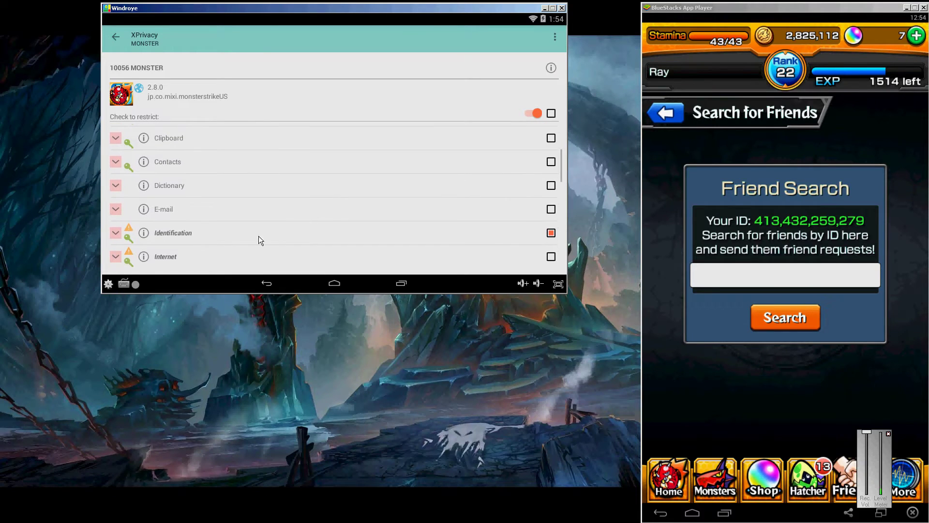
mouse_move(197, 236)
left_mouse_down()
mouse_move(241, 212)
mouse_move(248, 159)
left_mouse_up()
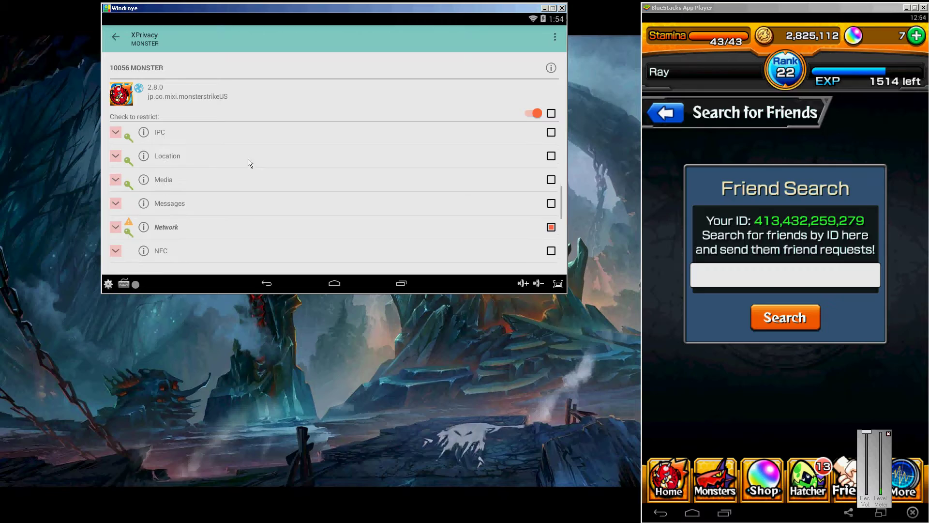
left_click_drag(198, 198, 243, 176)
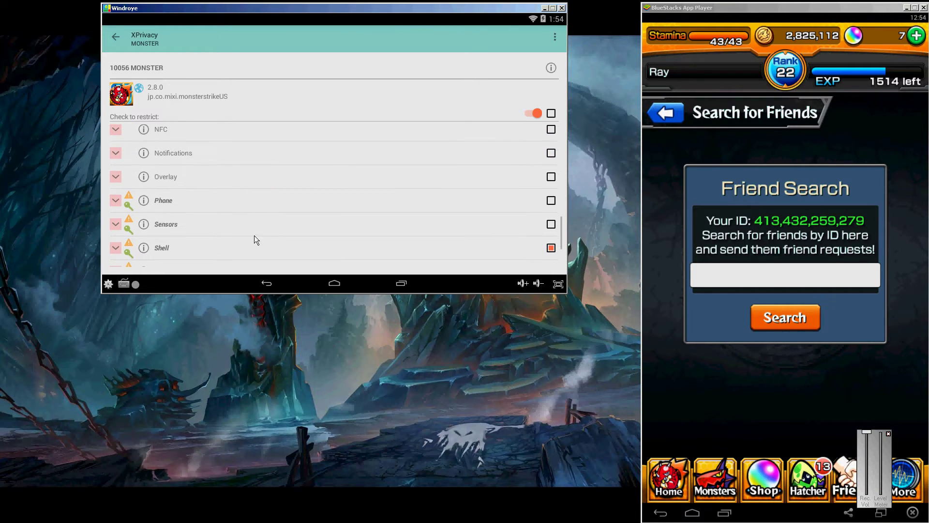
left_click_drag(254, 235, 245, 158)
left_click_drag(237, 232, 239, 222)
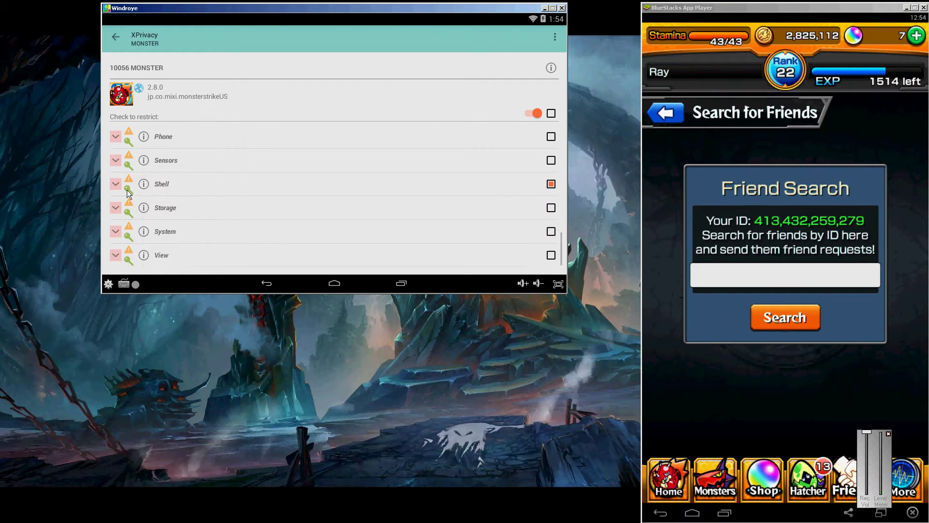
left_click(112, 186)
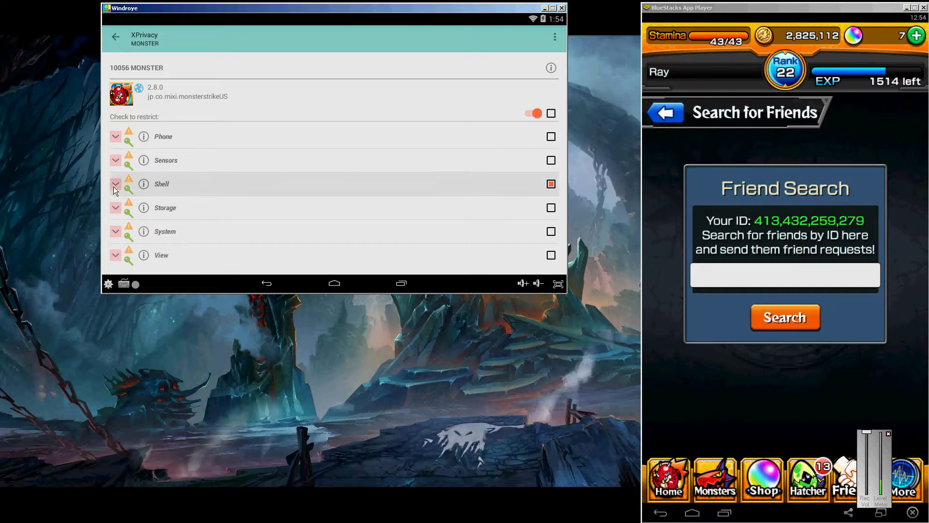
left_click_drag(239, 220, 261, 174)
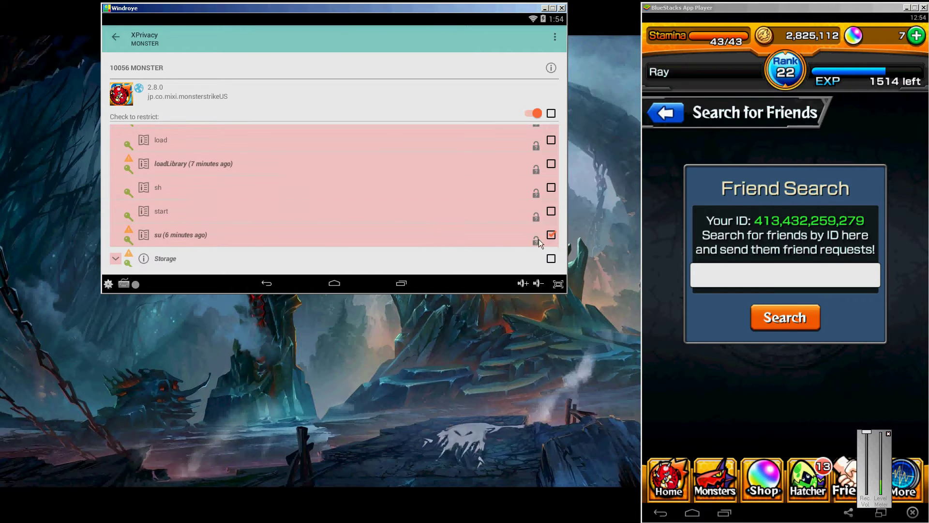
left_click_drag(351, 129, 361, 264)
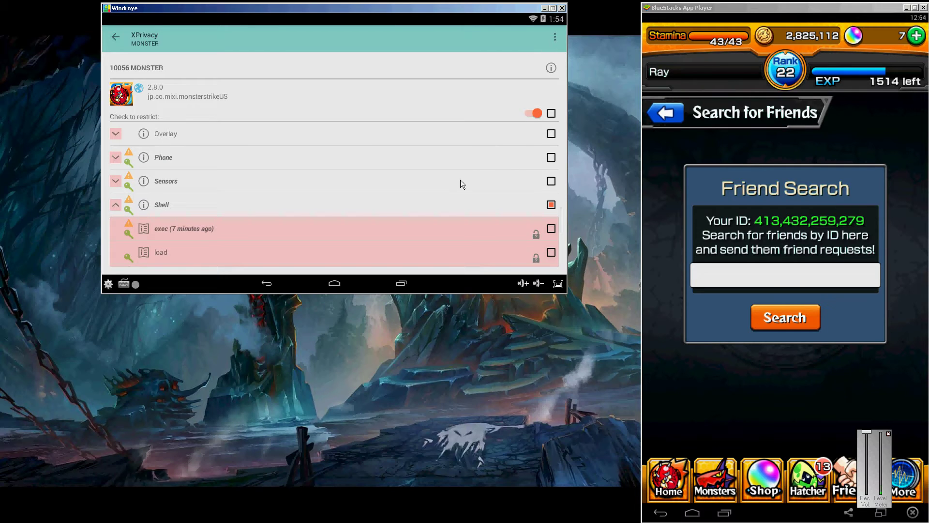
scroll(461, 184, "up", 3)
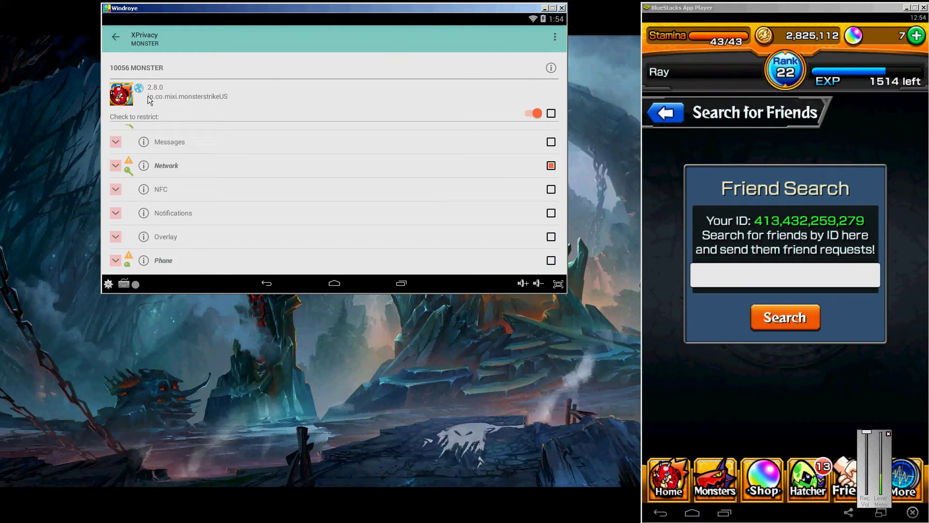
Clear all of Monster Strike's stored data from its app info screen
left_click(131, 100)
left_click(218, 139)
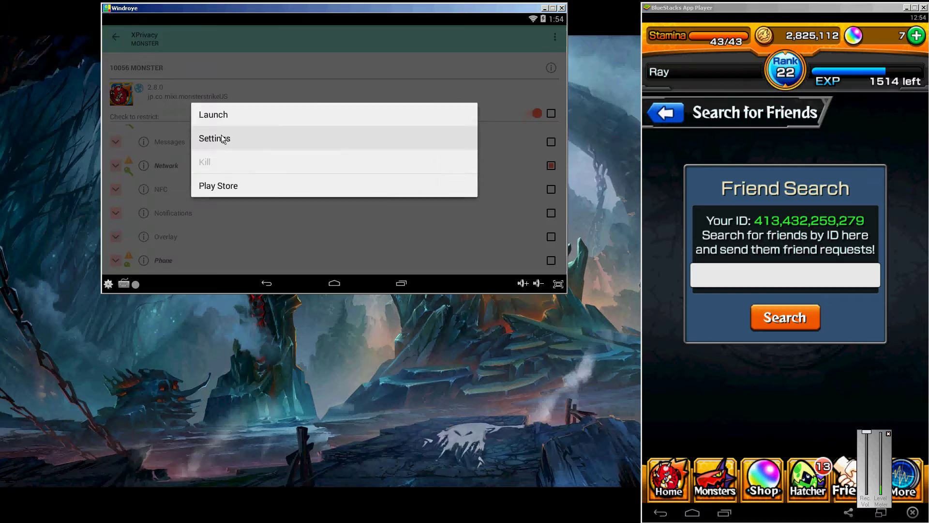
left_click(481, 195)
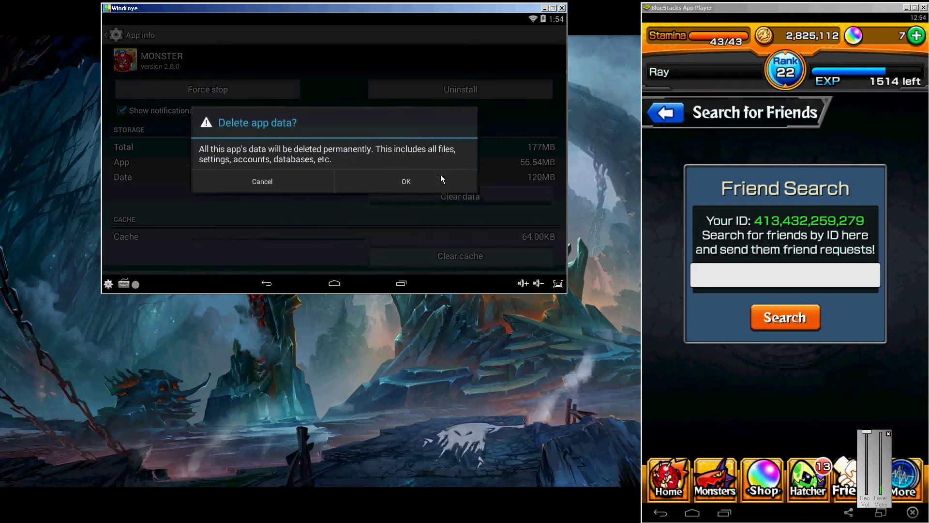
left_click(441, 178)
left_click(267, 283)
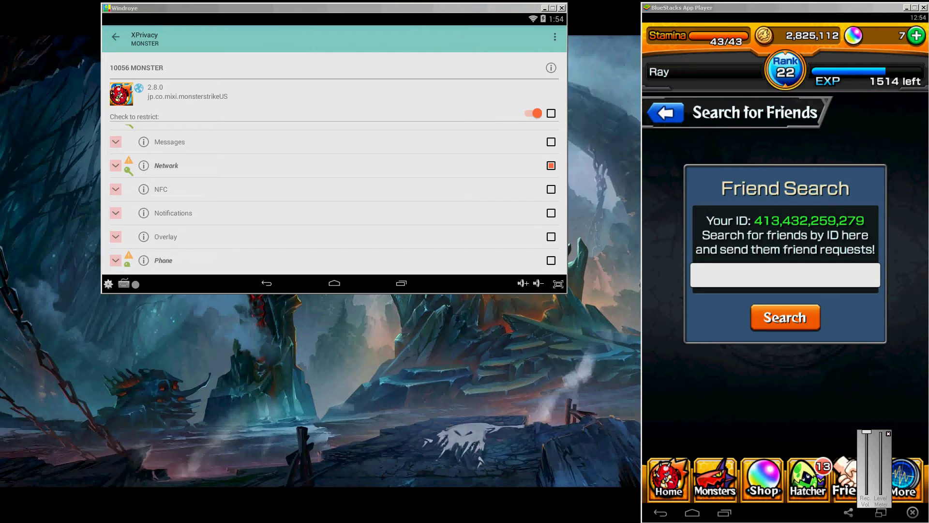
Clear Monster Strike's fake data values in XPrivacy settings and save
left_click(554, 38)
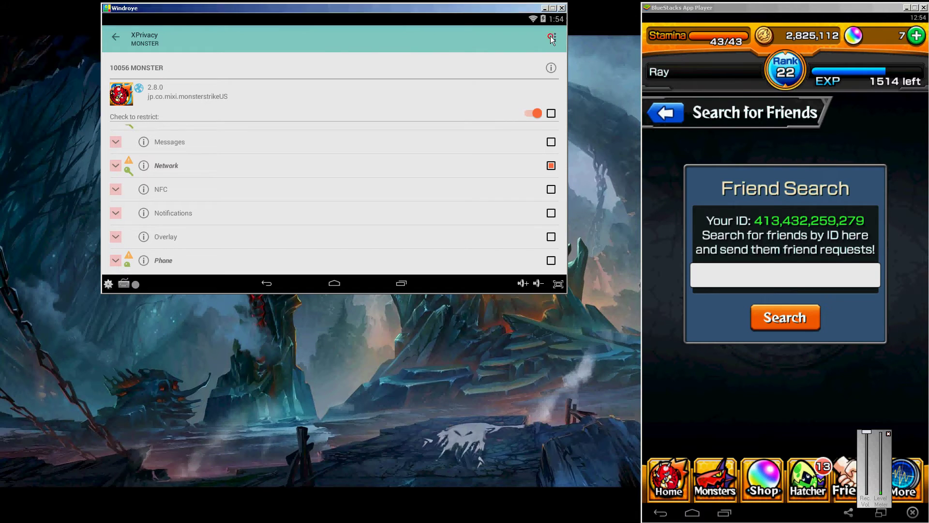
left_click(470, 181)
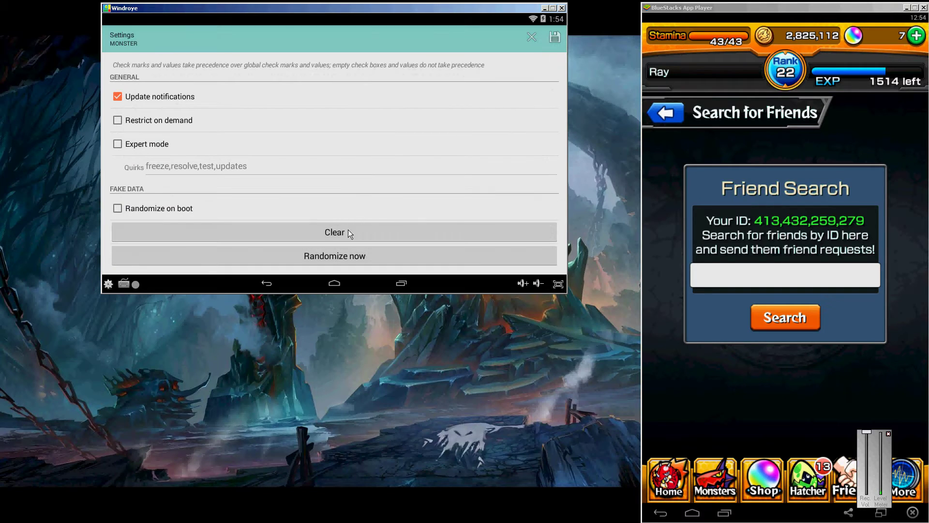
left_click(347, 229)
left_click(552, 40)
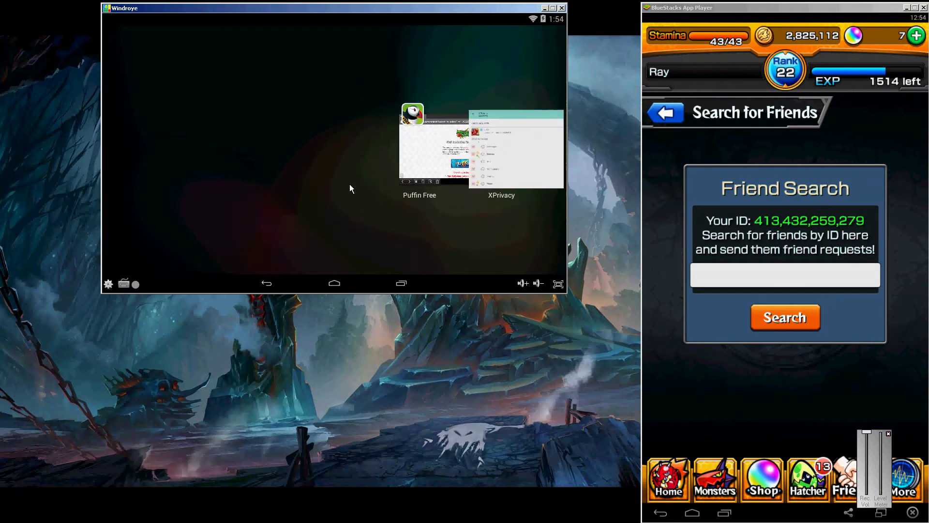
Launch Monster Strike from the Invitation Bonus Portal page in Puffin Free
left_click(430, 148)
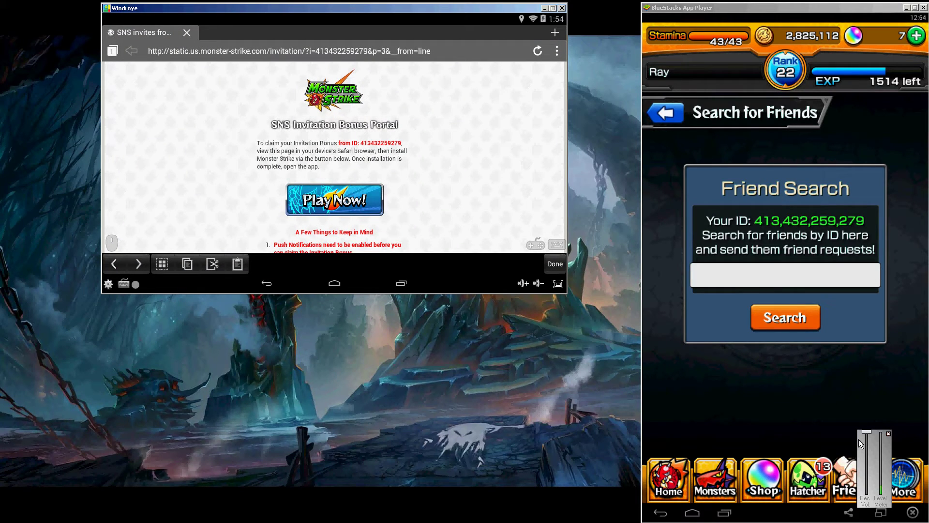
left_click_drag(864, 441, 393, 386)
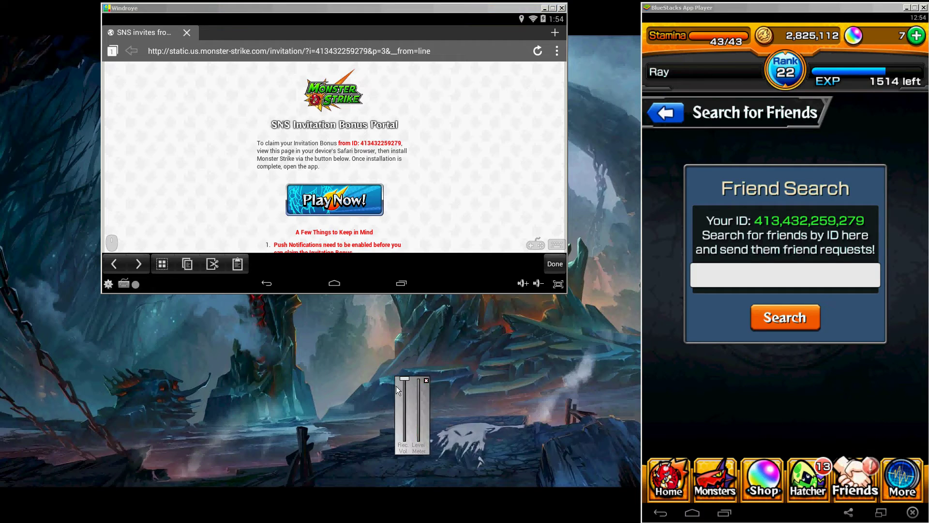
left_click(328, 202)
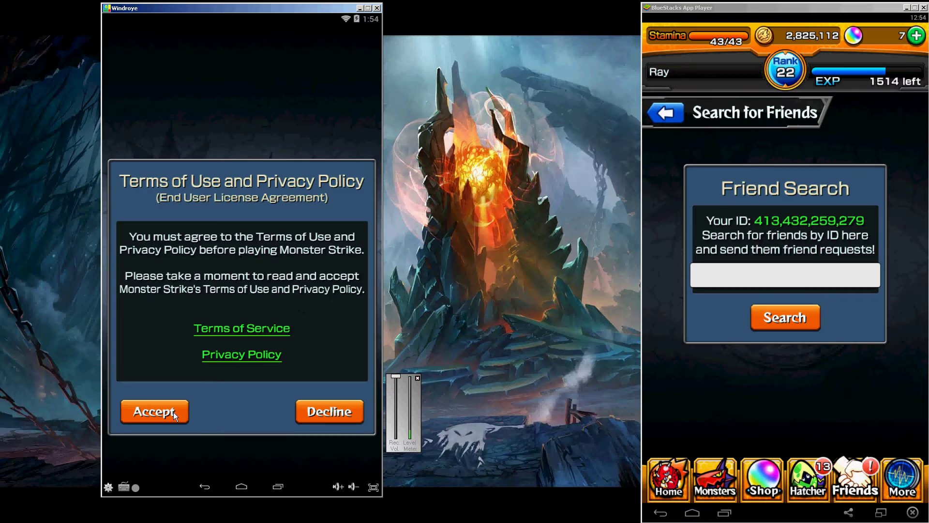
Accept Monster Strike's terms of use and submit a nickname
left_click(174, 412)
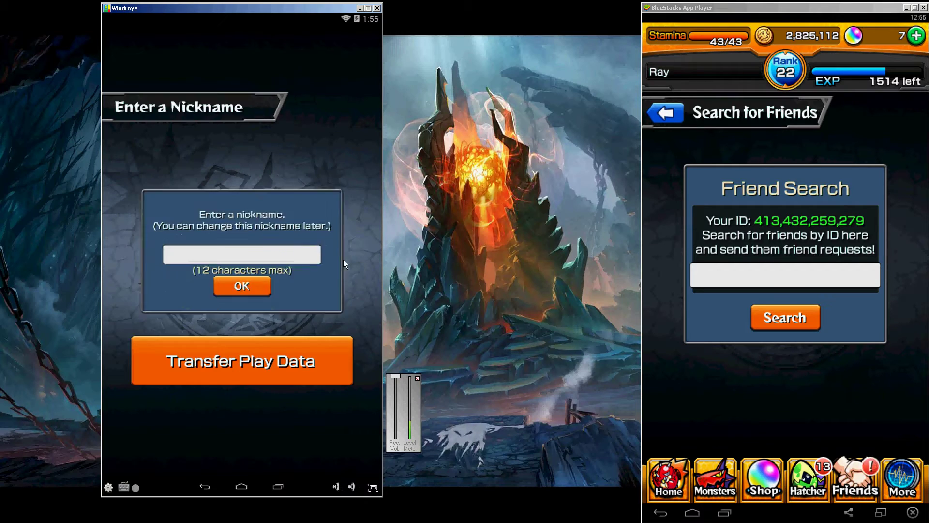
left_click(312, 257)
type("qwe")
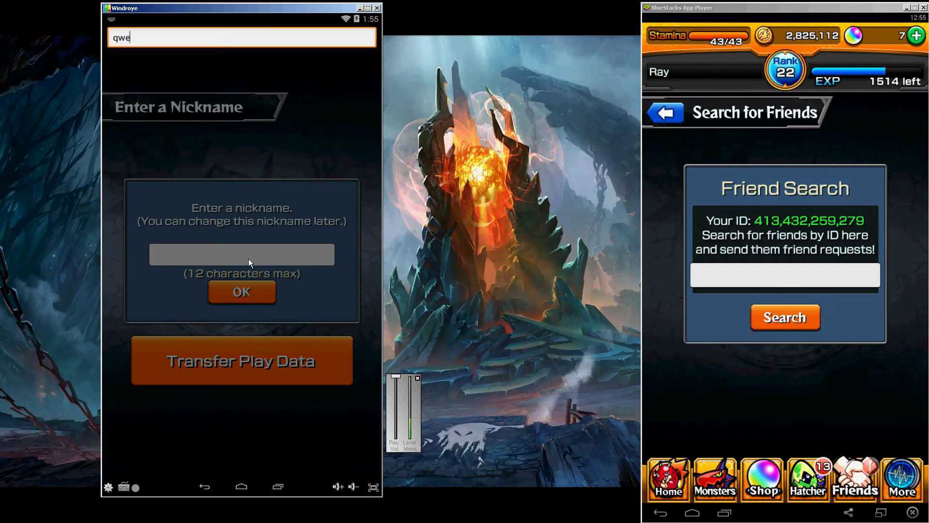
key("Return")
left_click(239, 294)
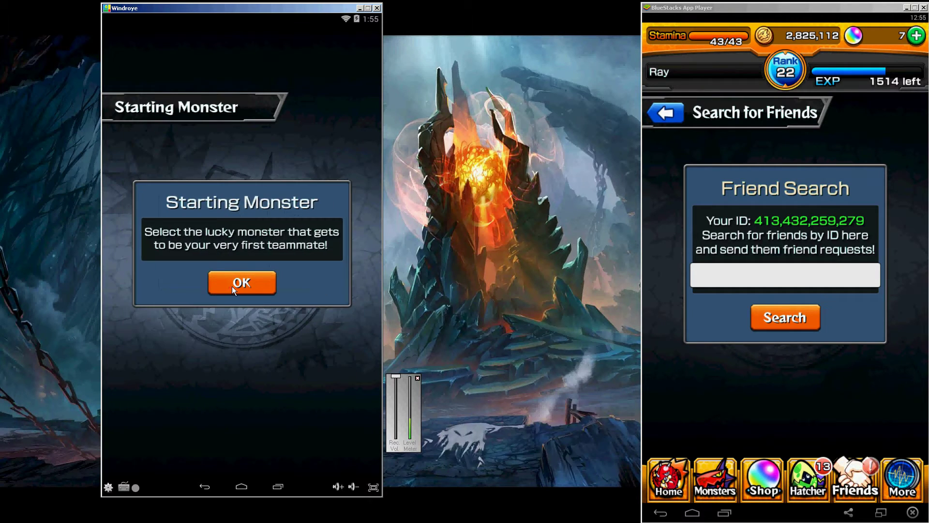
Choose Red Smydra as the starting monster
left_click(231, 271)
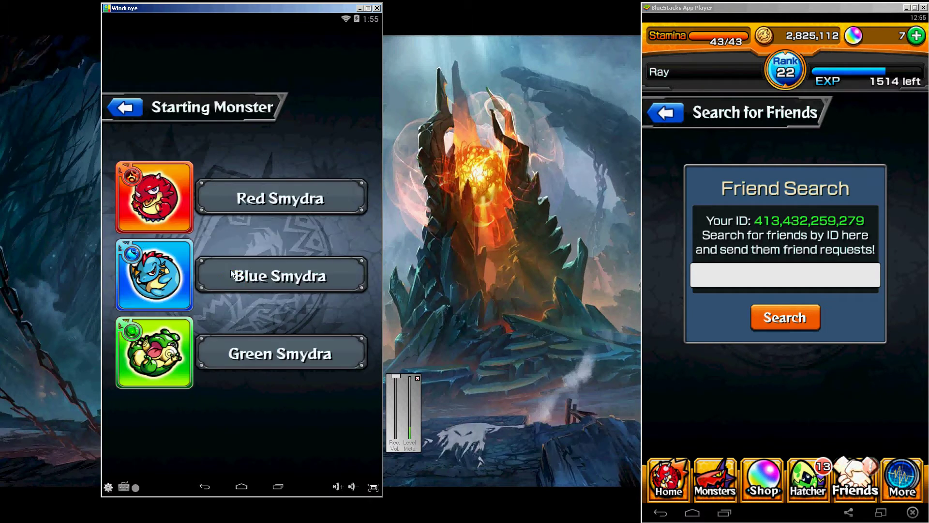
left_click(164, 195)
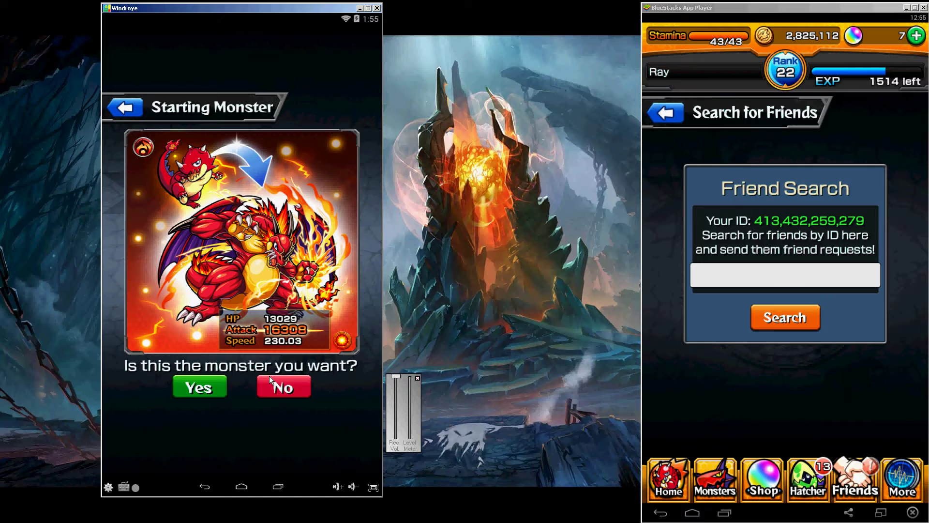
left_click(211, 388)
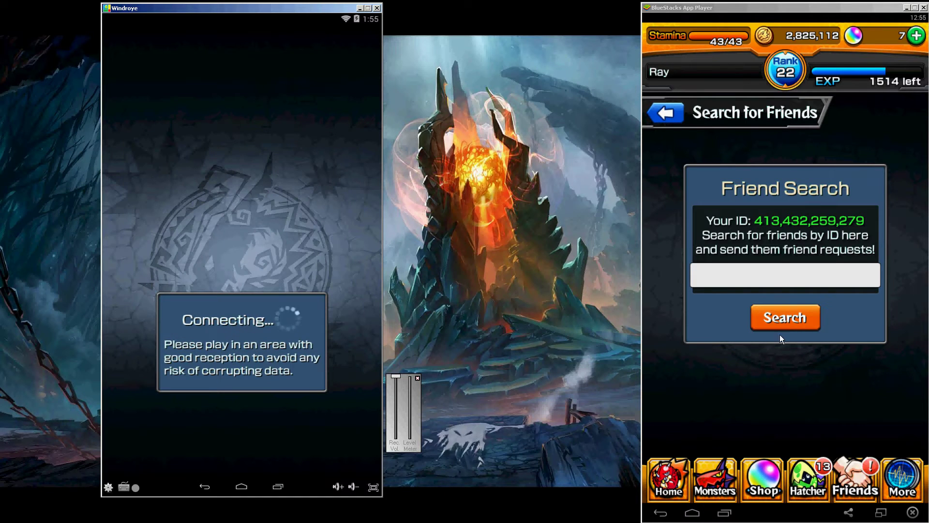
Return the main account to its home screen and focus the other emulator
left_click(863, 478)
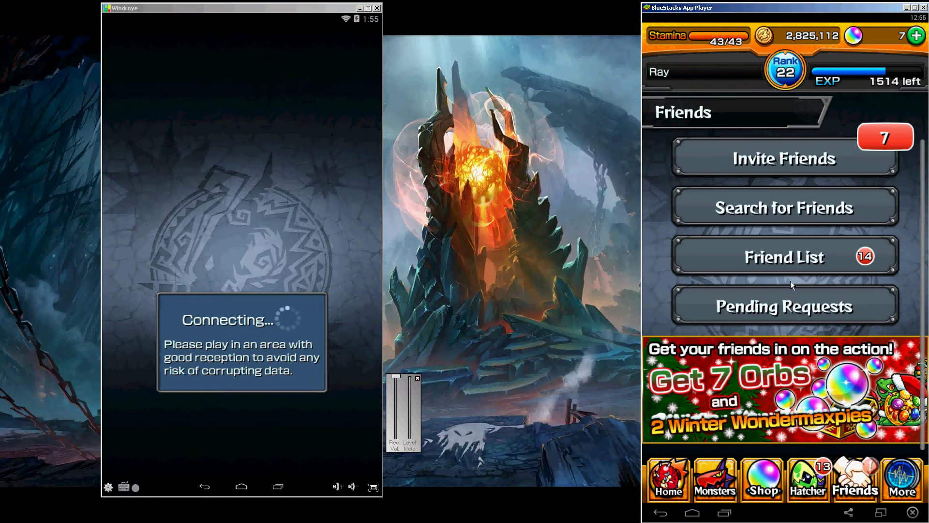
left_click(680, 483)
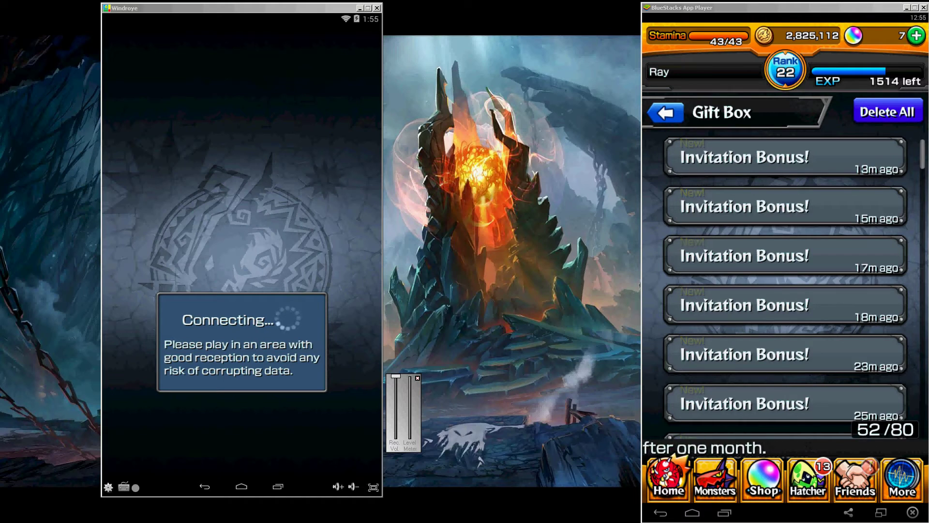
left_click(291, 187)
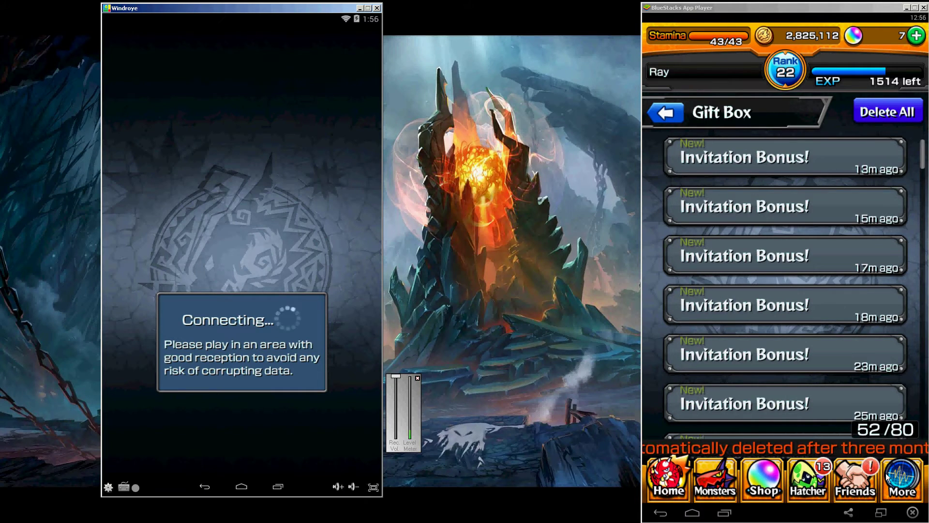
Reload the main account via the Title Screen and check its 54-item Gift Box
left_click(904, 479)
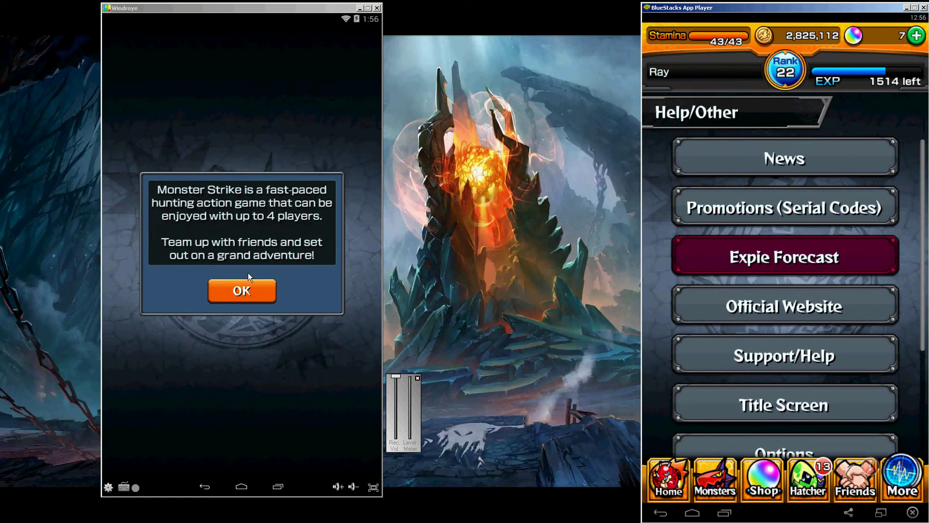
left_click(790, 410)
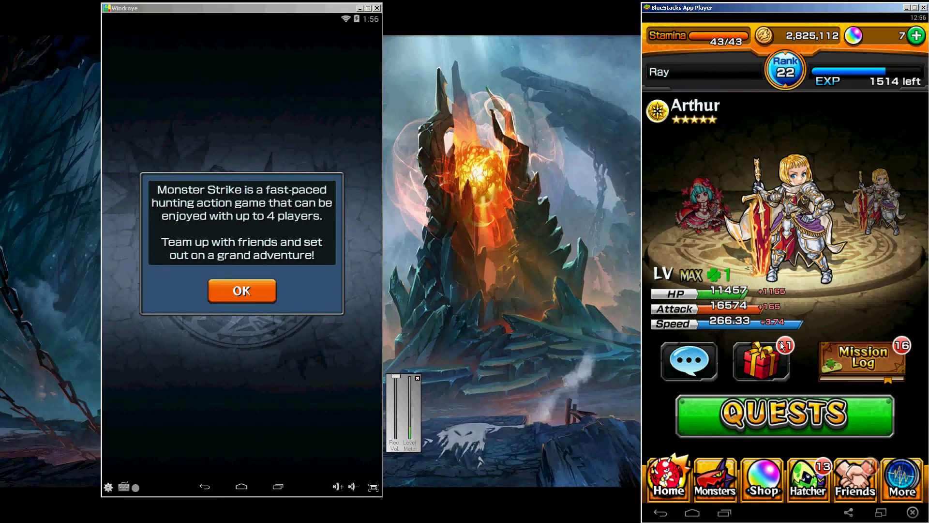
left_click(783, 346)
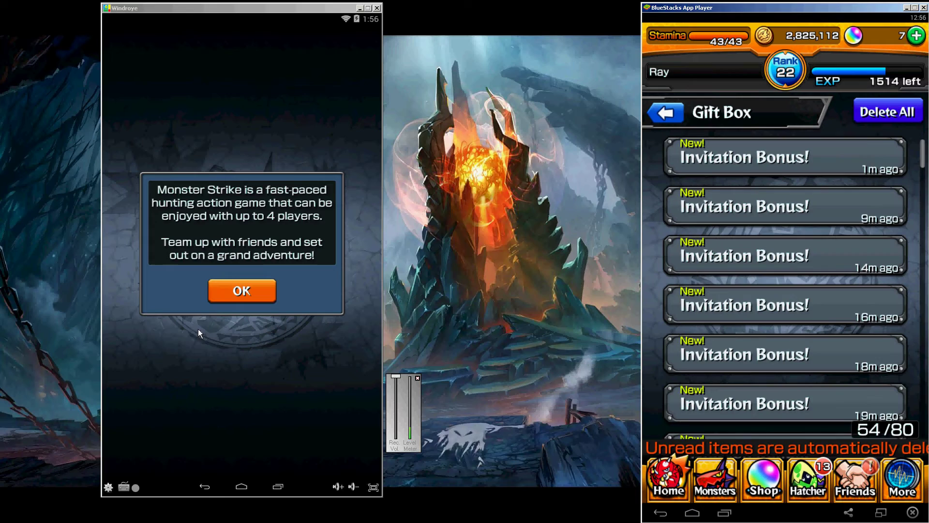
left_click(240, 337)
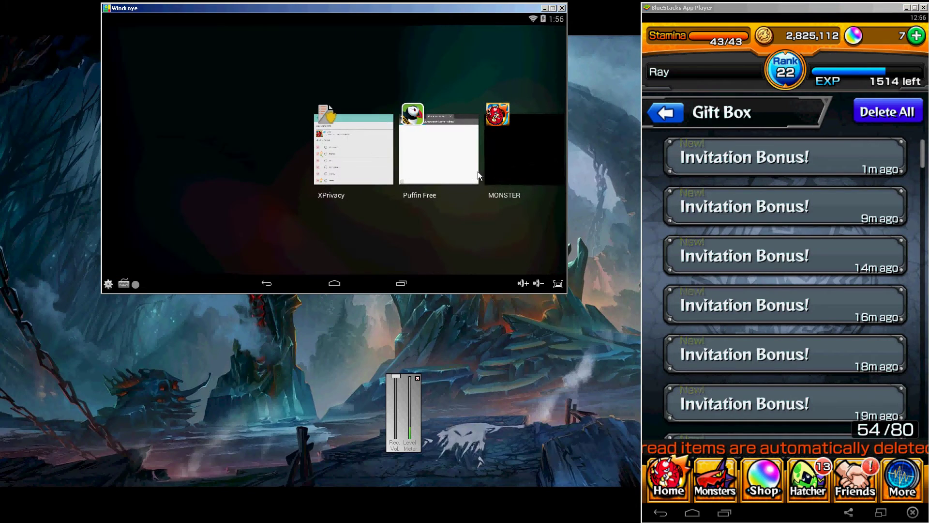
Dismiss Monster Strike from recents and close the extra Puffin tab
left_click_drag(505, 174, 481, 45)
left_click(510, 126)
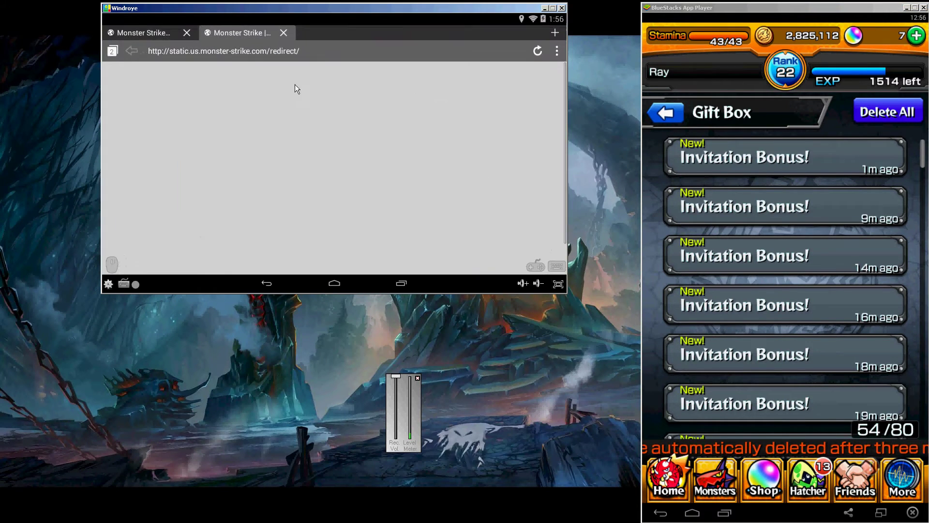
left_click(186, 32)
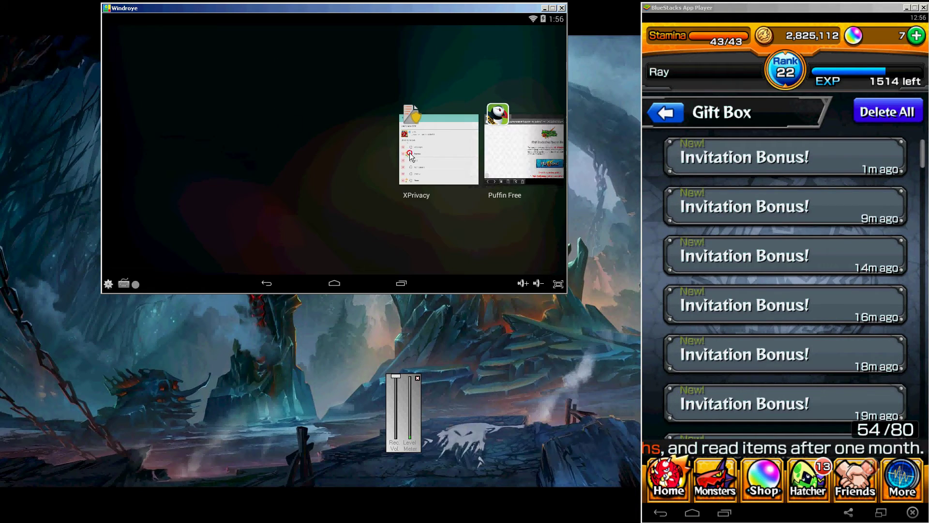
Delete MONSTER's stored app data through XPrivacy's app info shortcut
left_click(410, 157)
left_click(121, 94)
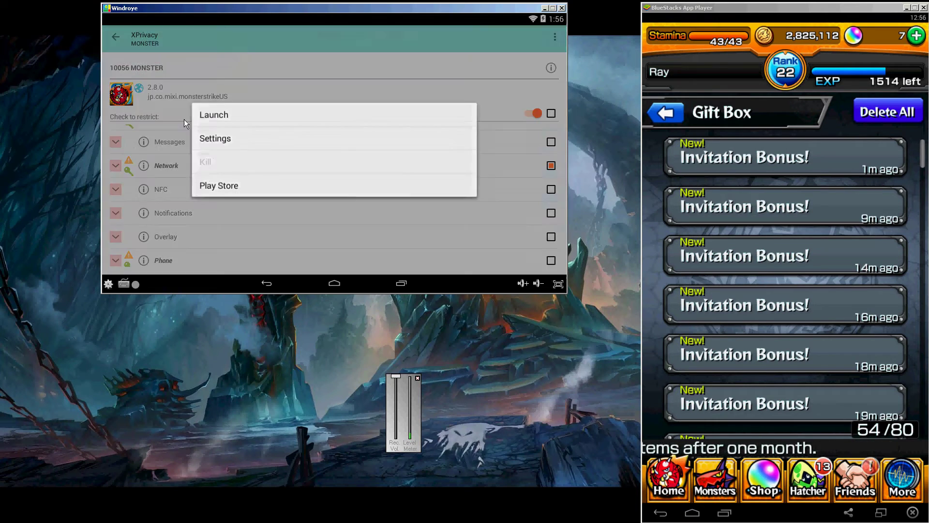
left_click(248, 138)
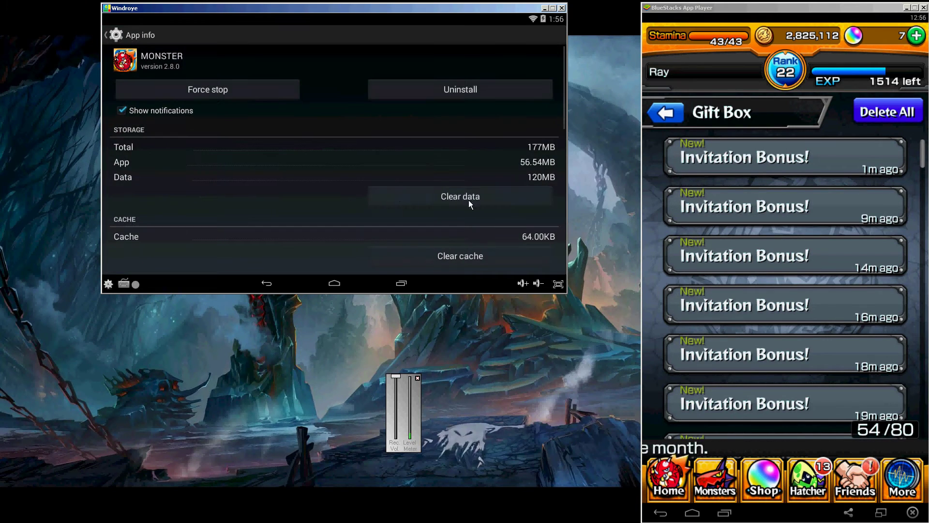
left_click(468, 200)
left_click(438, 190)
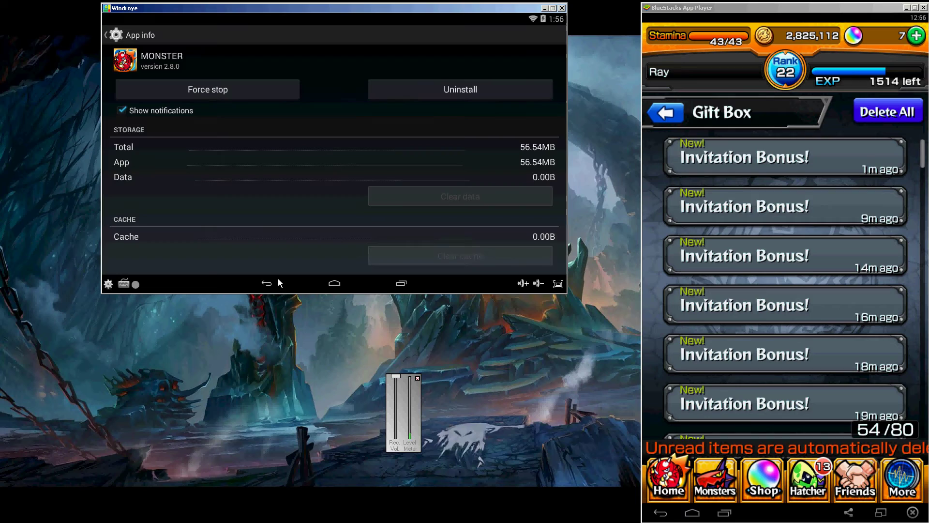
key("Escape")
Open and save XPrivacy's settings for MONSTER
left_click(553, 39)
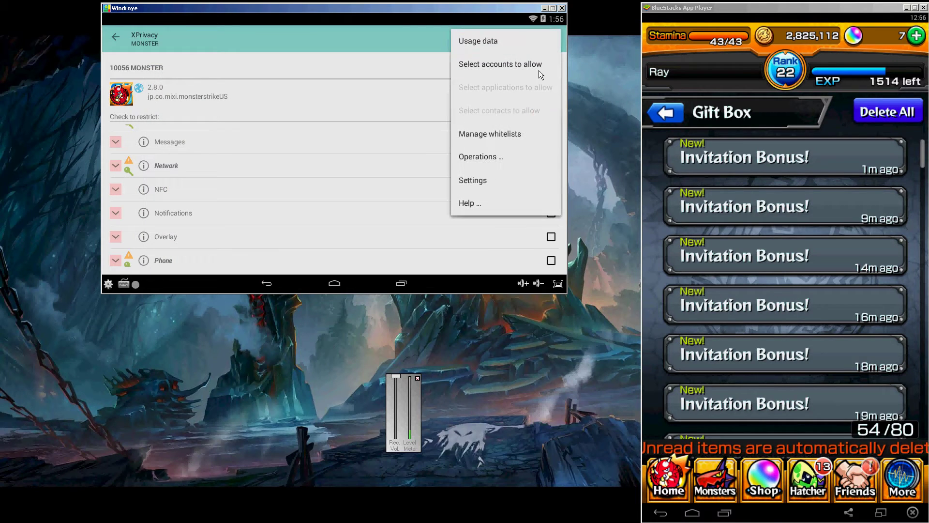
left_click(485, 178)
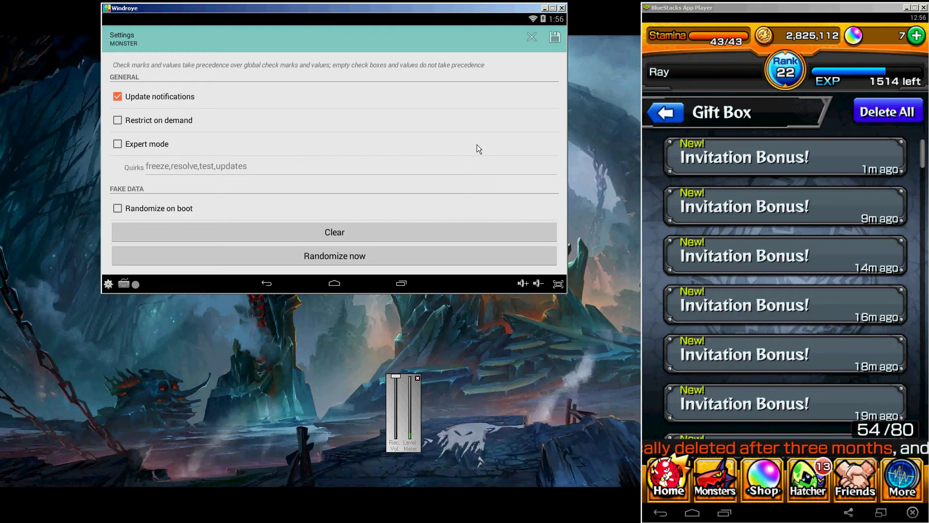
left_click(555, 41)
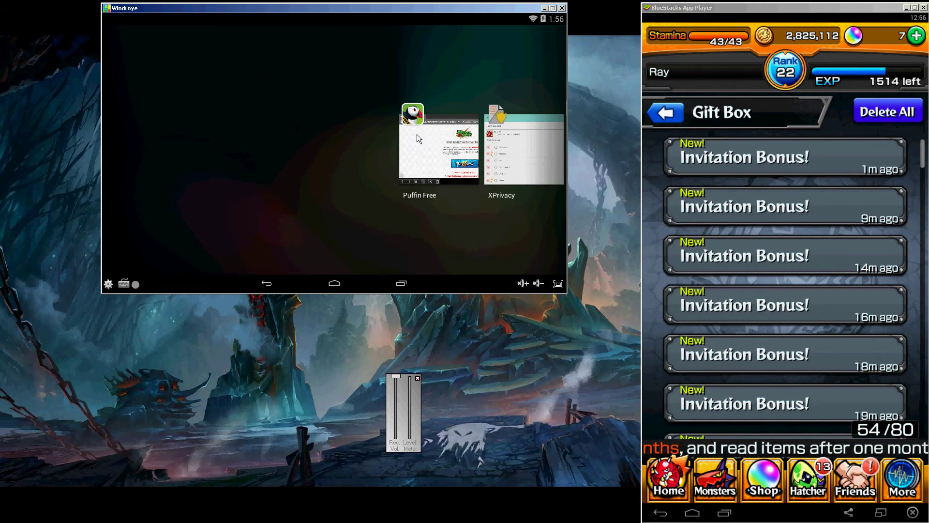
Launch Monster Strike from the Puffin invitation page and accept the terms
left_click(417, 134)
left_click(369, 186)
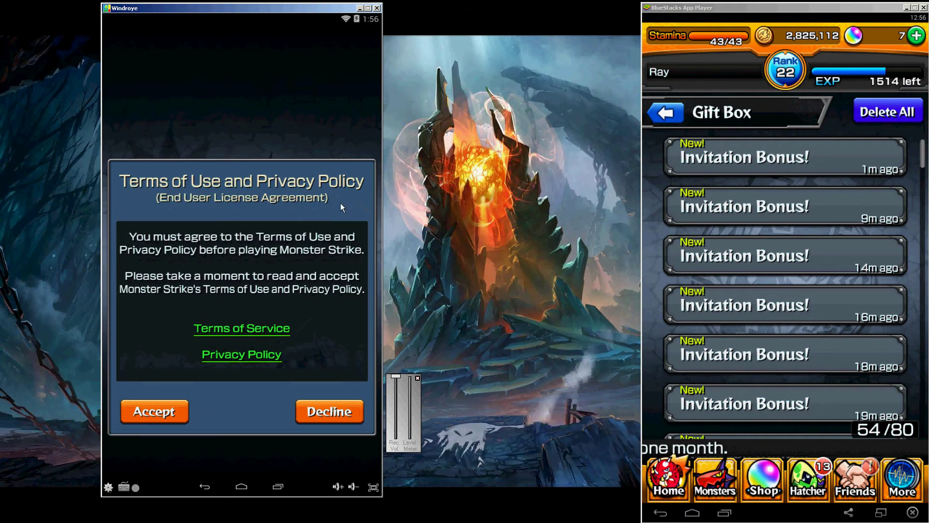
left_click(180, 407)
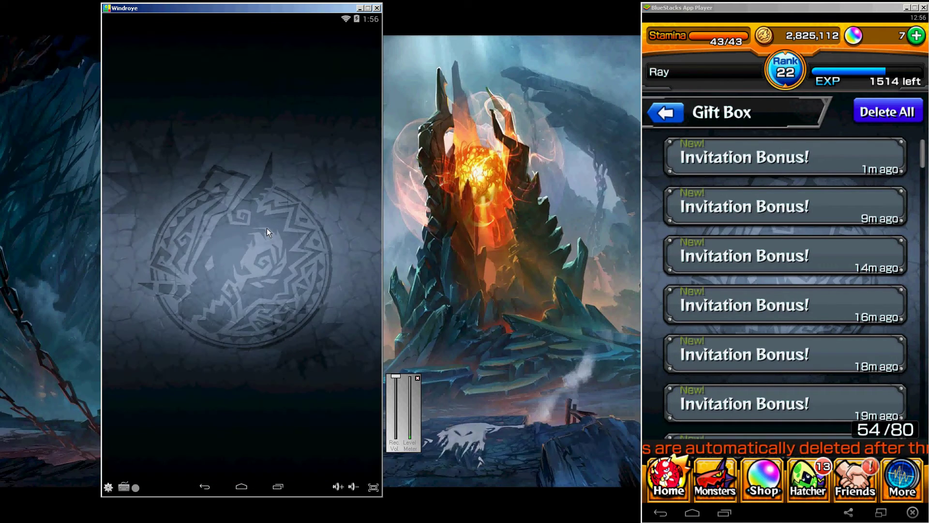
Enter a new nickname and confirm Red Smydra as the starting monster
left_click(270, 260)
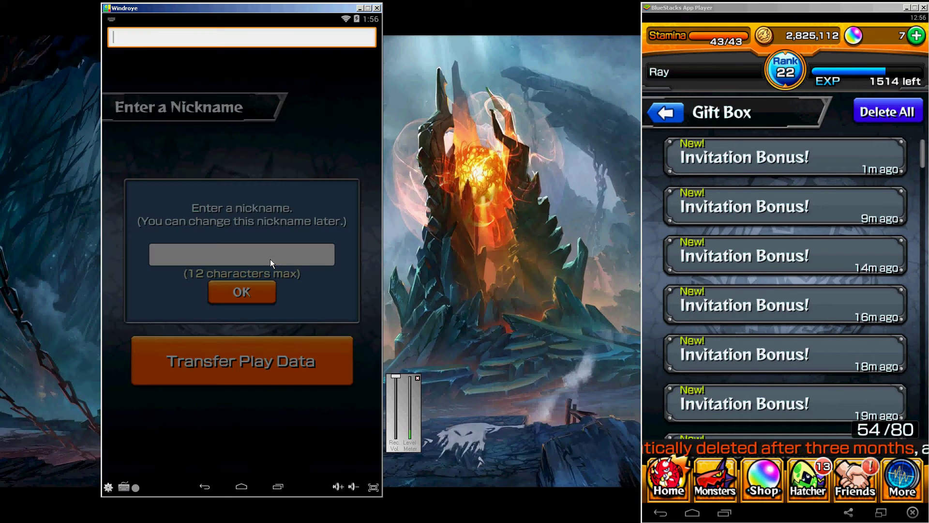
type("qwe")
left_click(240, 291)
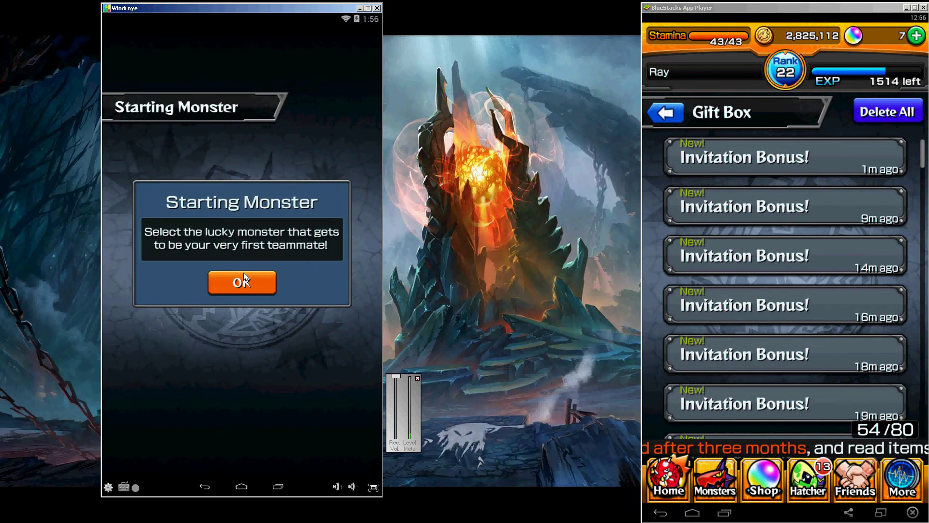
left_click(243, 268)
left_click(154, 191)
left_click(199, 386)
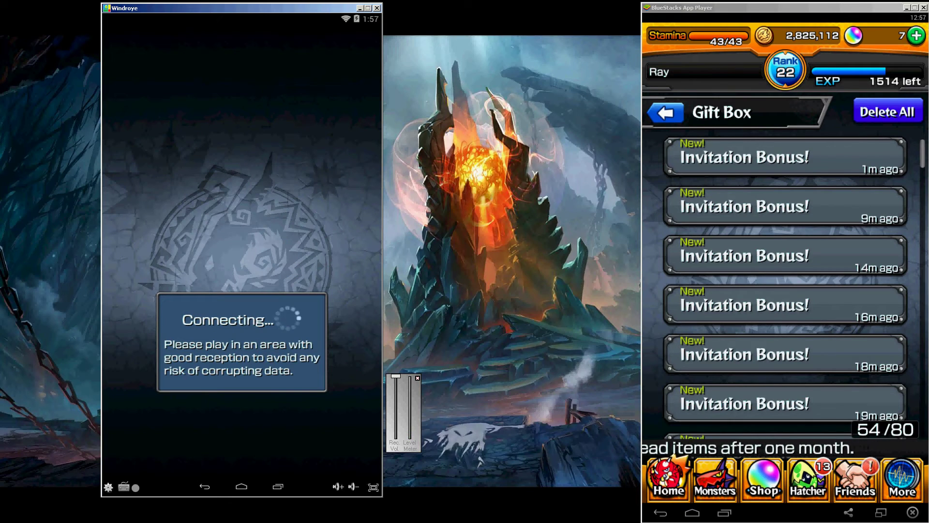
Switch windows with Alt+Tab while the new account connects to its intro message
key("alt+Tab")
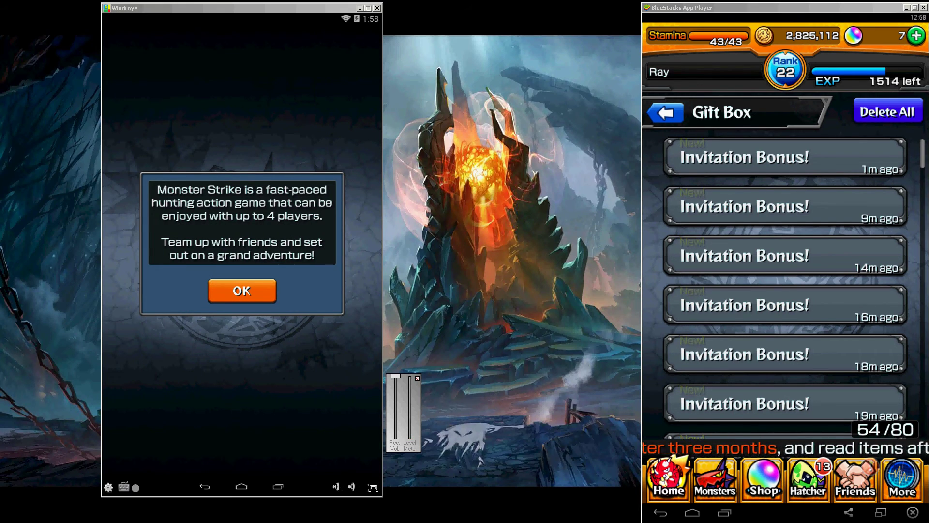
Reload the main account through the Title Screen and reopen its 55-item Gift Box
left_click(903, 479)
left_click(814, 403)
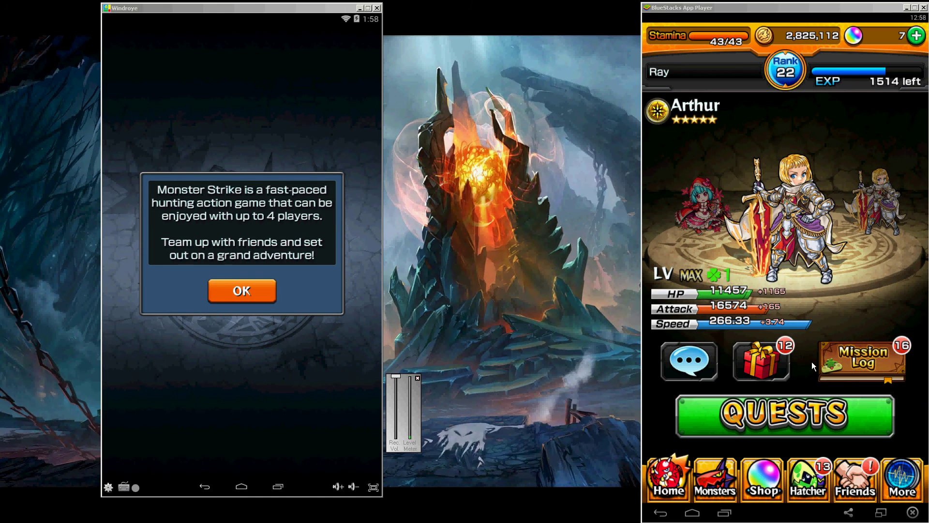
left_click(761, 361)
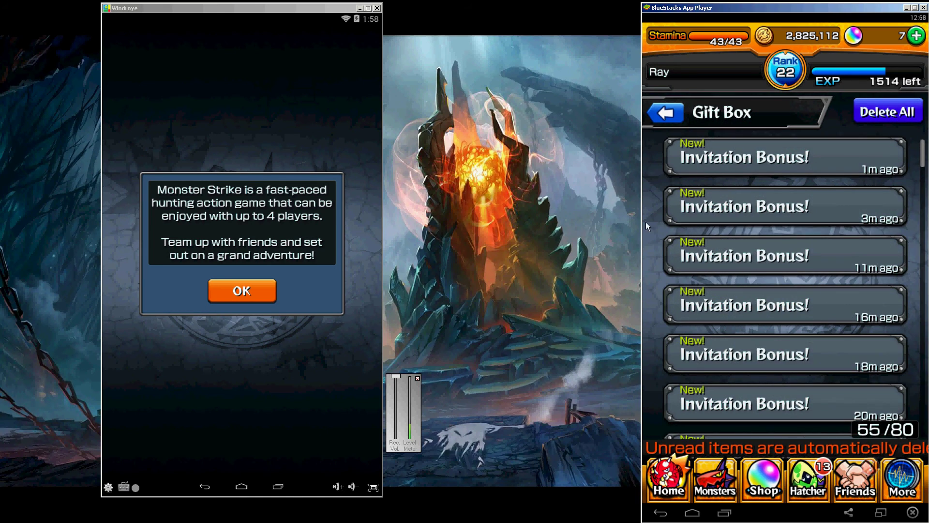
Swipe Monster Strike out of Windroye's recents and open XPrivacy's MONSTER restrictions
left_click(353, 127)
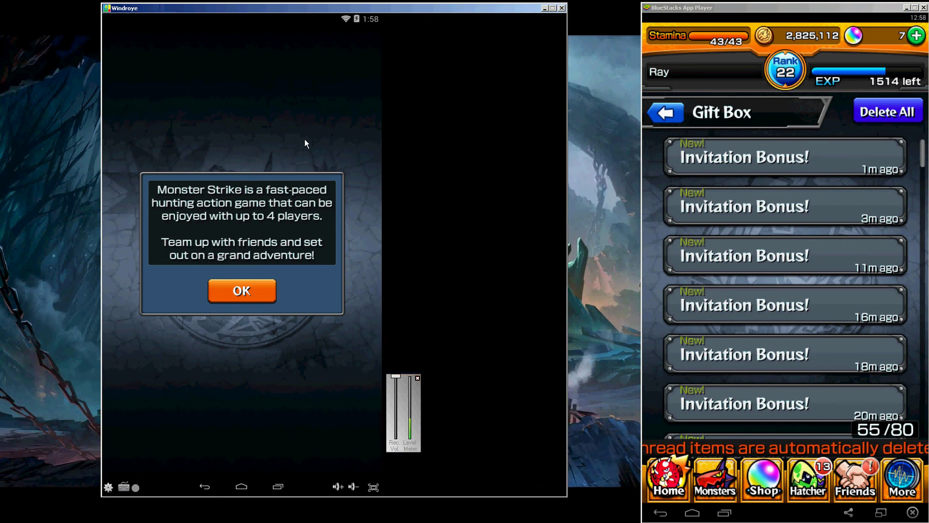
left_click_drag(514, 123, 516, 240)
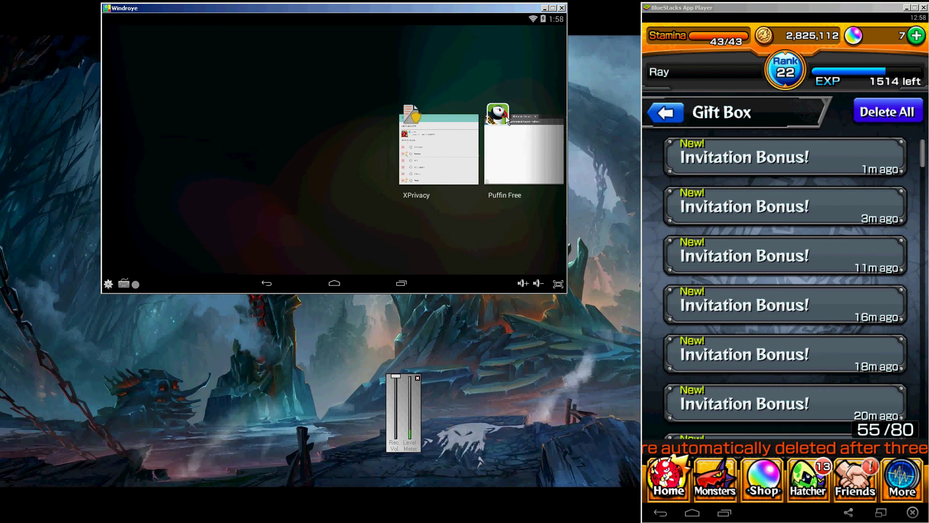
left_click(857, 464)
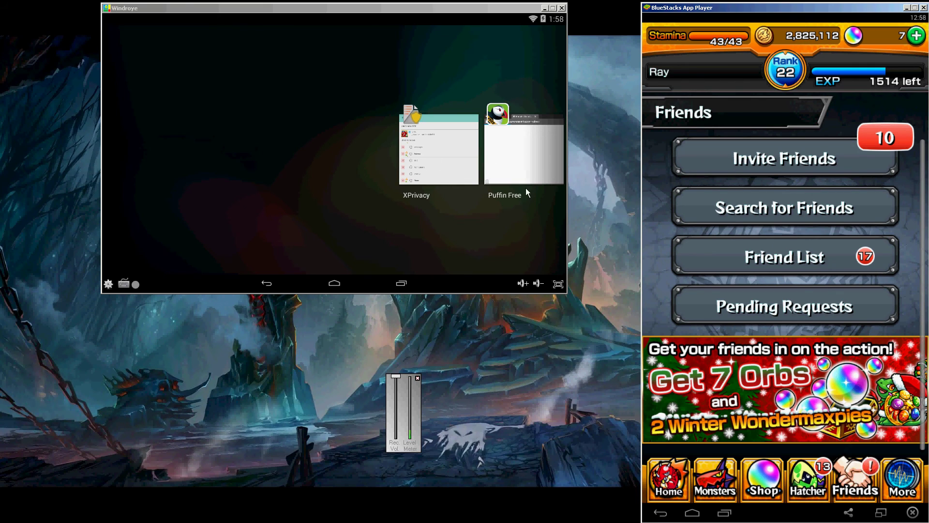
left_click(451, 139)
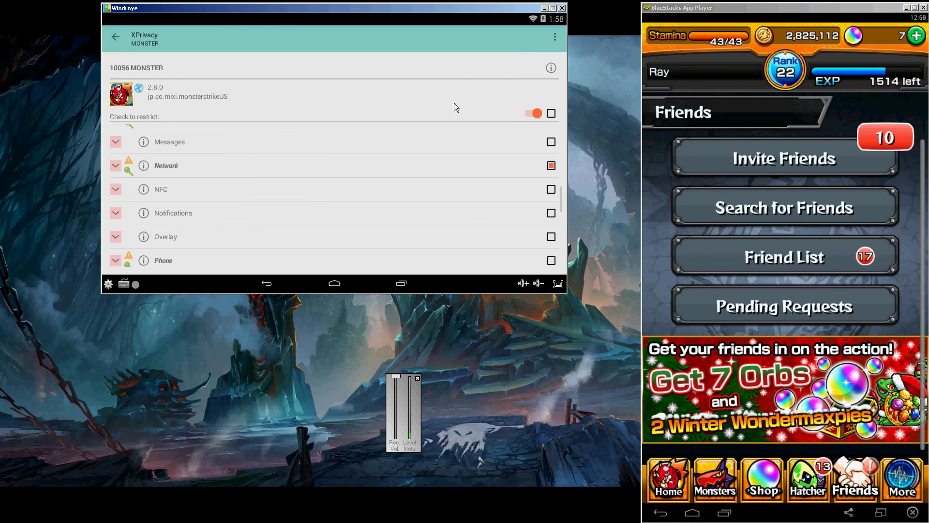